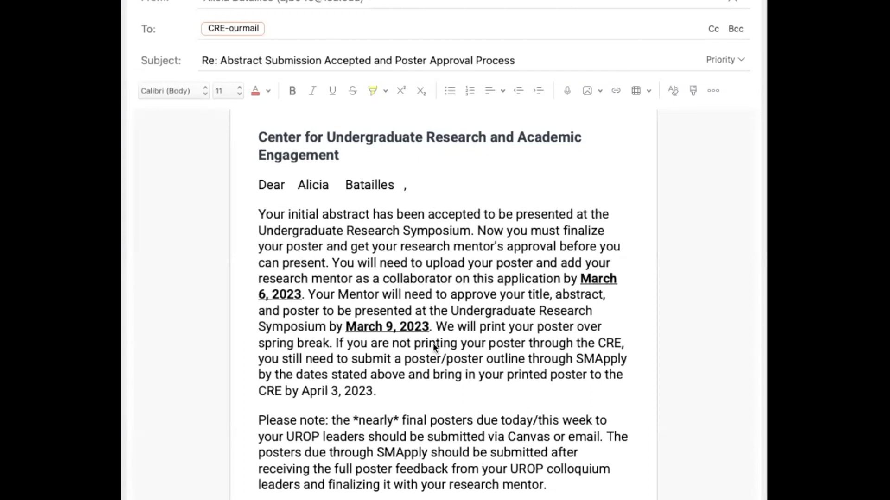
Scroll up and down through the poster approval email to read its instructions and deadlines
scroll(432, 343, "down", 4)
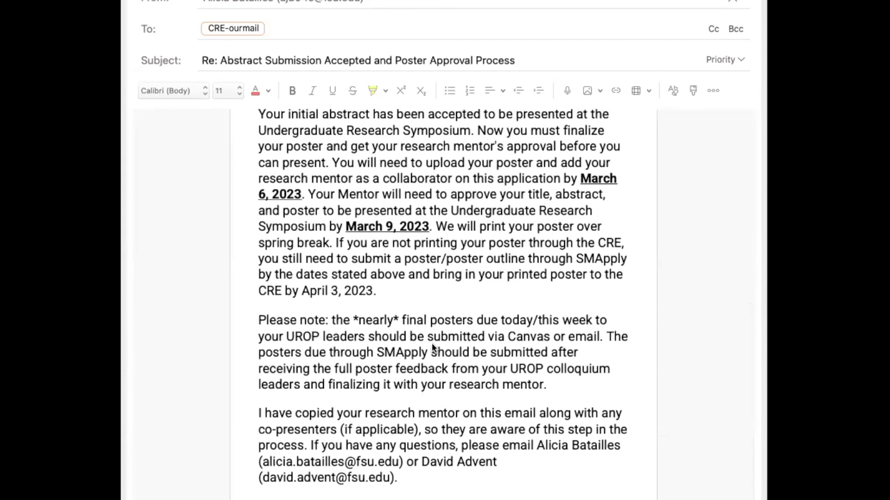
scroll(432, 348, "up", 2)
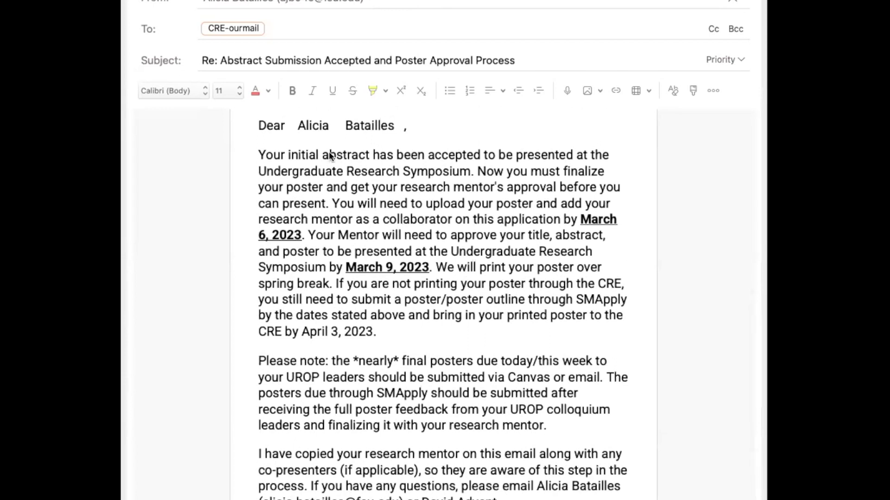
scroll(350, 220, "up", 3)
scroll(350, 221, "down", 3)
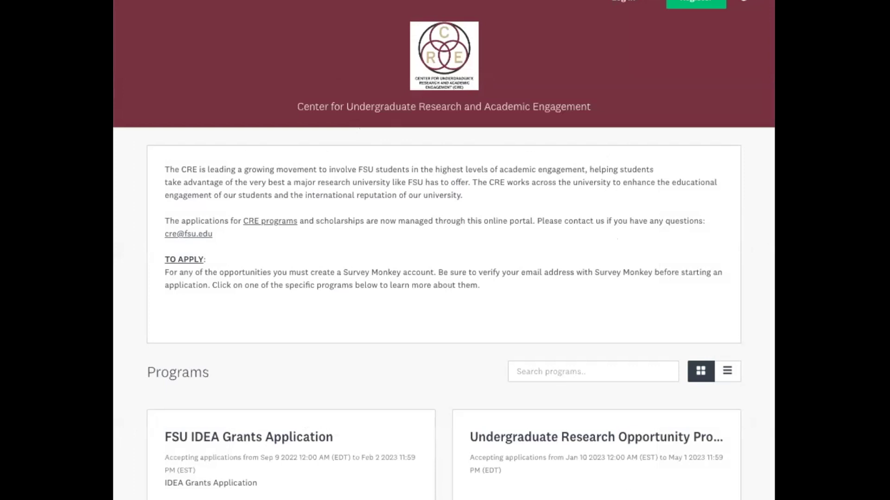
Sign in to the CRE portal through FSUID Login with the FSUID and password, then continue
left_click(628, 4)
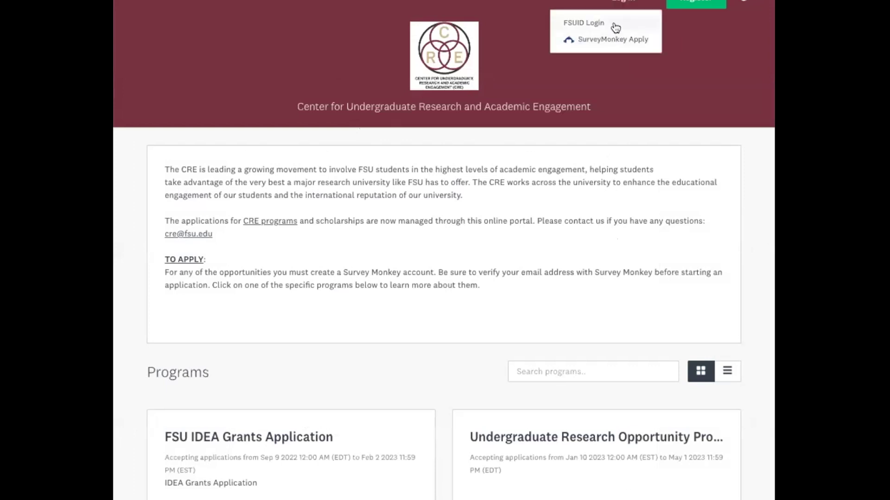
scroll(602, 36, "down", 1)
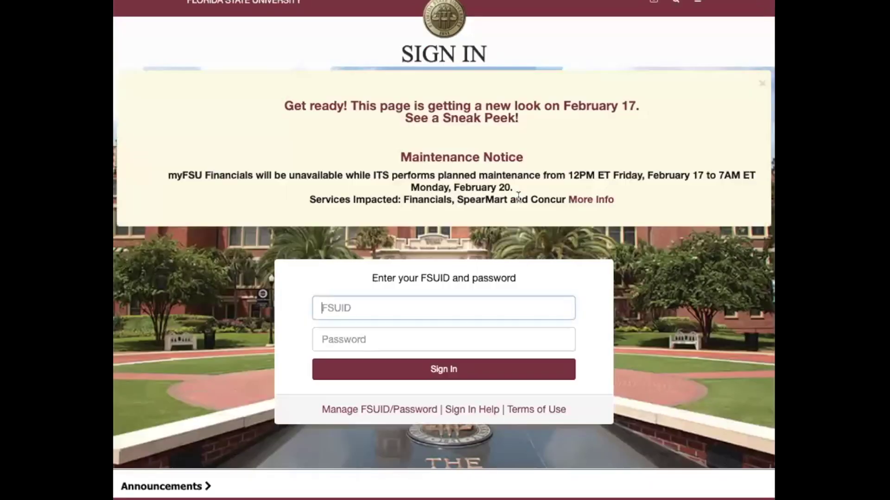
left_click(408, 299)
type("ajb04e")
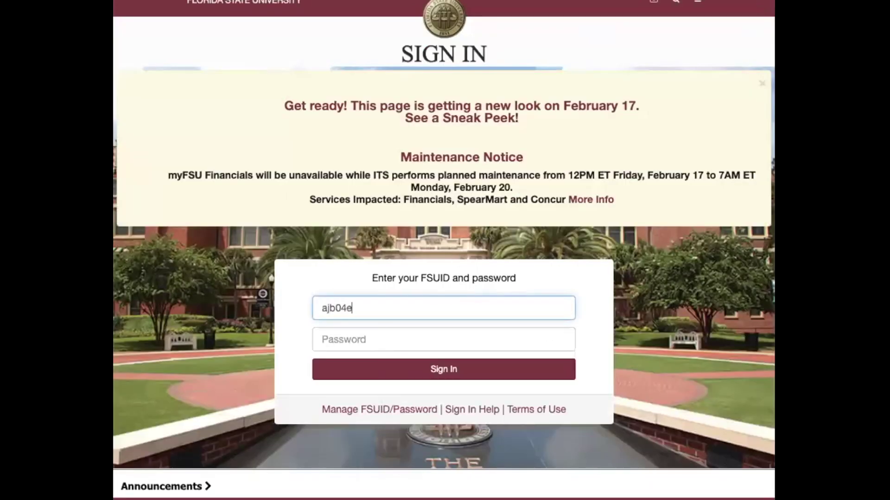
key("Tab")
type("•••••••")
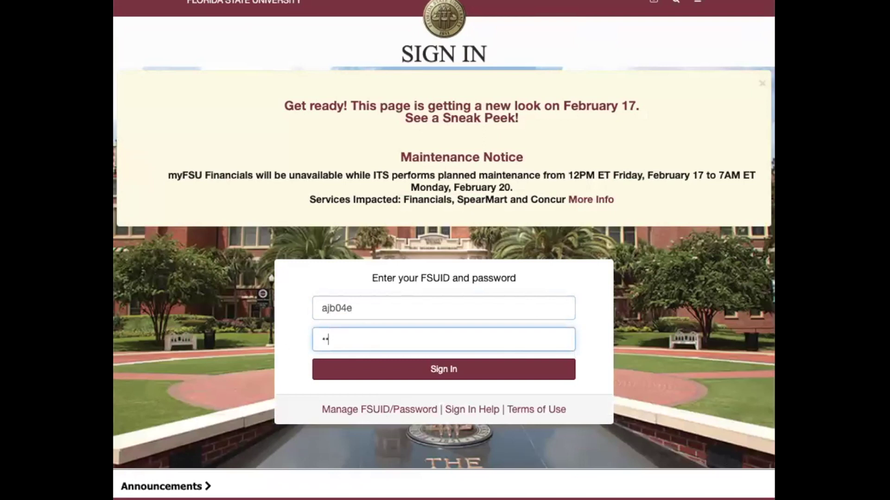
key("Return")
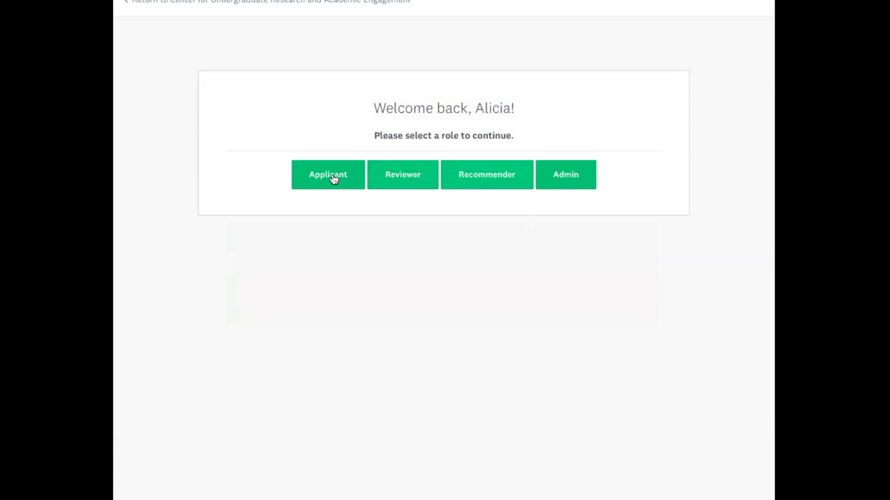
left_click(328, 175)
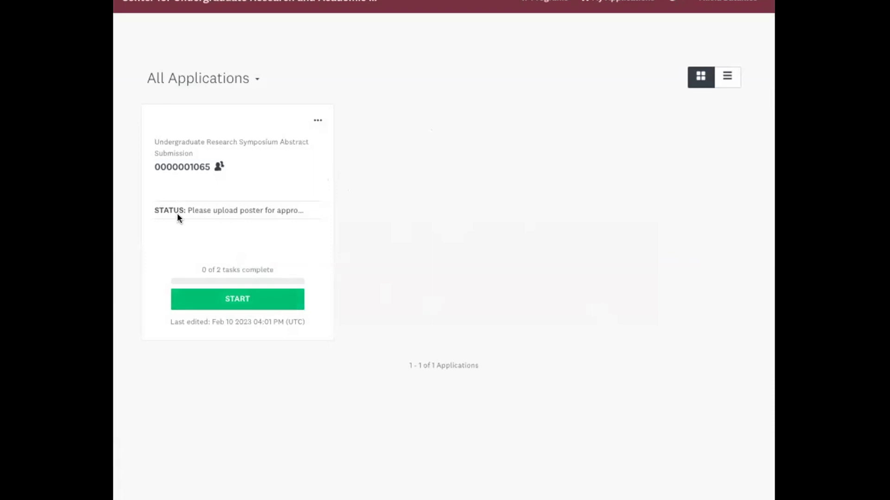
Start the Undergraduate Research Symposium Abstract Submission application
left_click(214, 302)
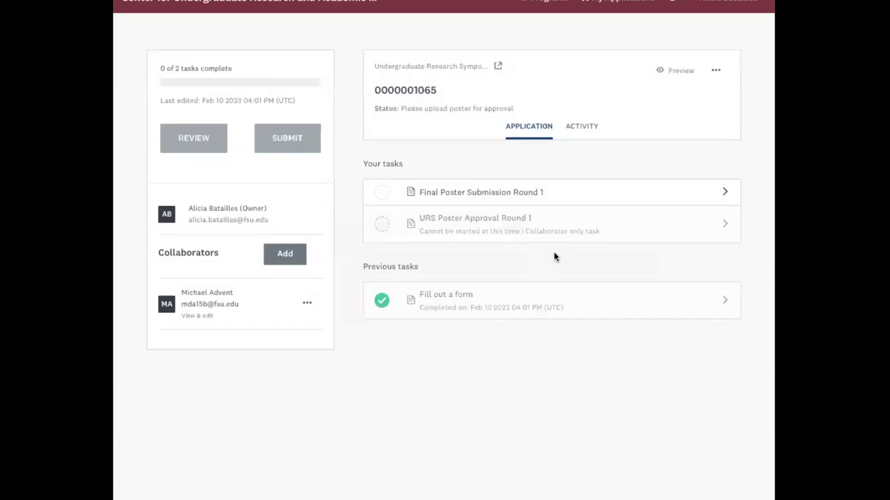
Open Final Poster Submission Round 1 and erase the co-presenter name from its answer
left_click(535, 199)
scroll(554, 229, "down", 2)
scroll(555, 231, "up", 2)
scroll(554, 232, "down", 1)
left_click(371, 286)
key("Delete")
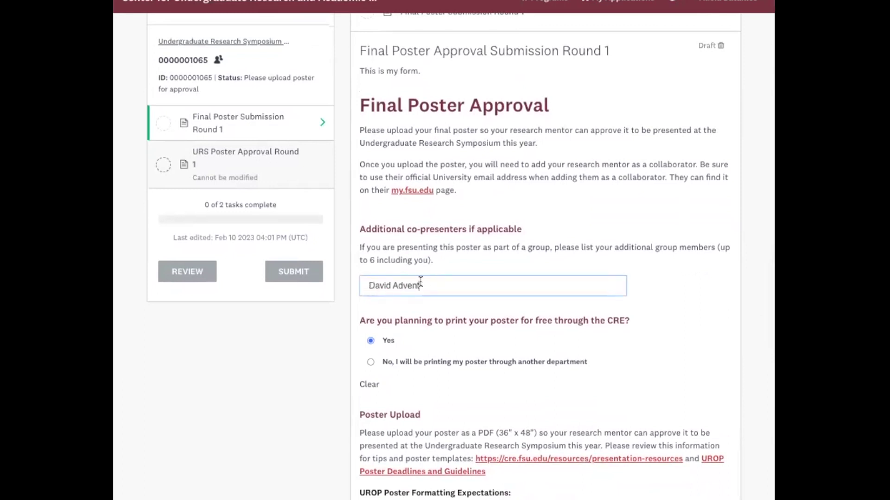
left_click_drag(420, 286, 345, 285)
key("BackSpace")
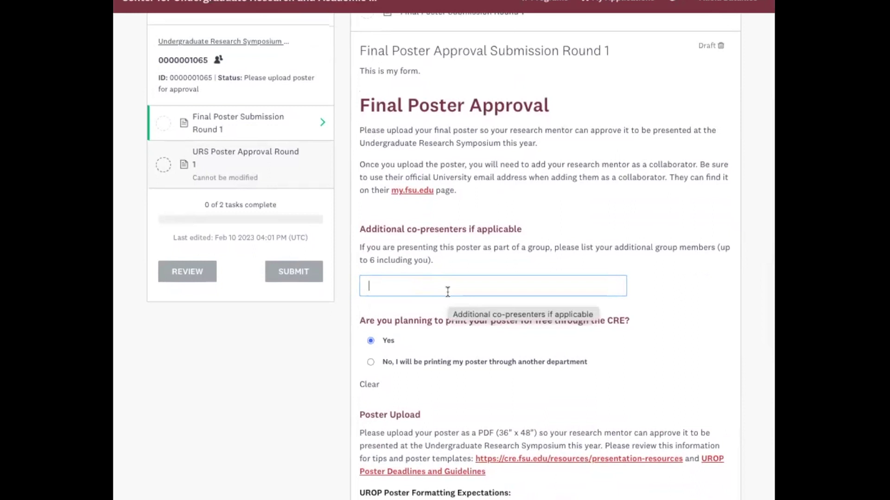
Answer Yes to printing the poster for free through the CRE
left_click(595, 359)
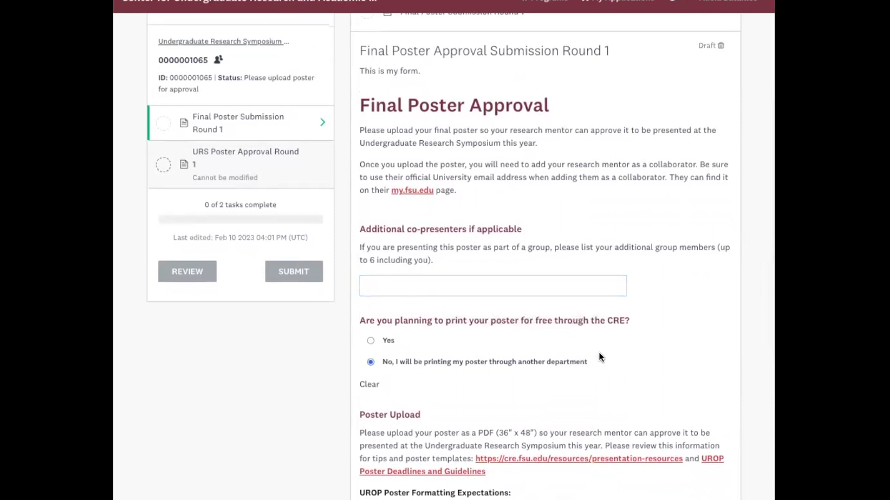
scroll(599, 352, "down", 2)
left_click(371, 272)
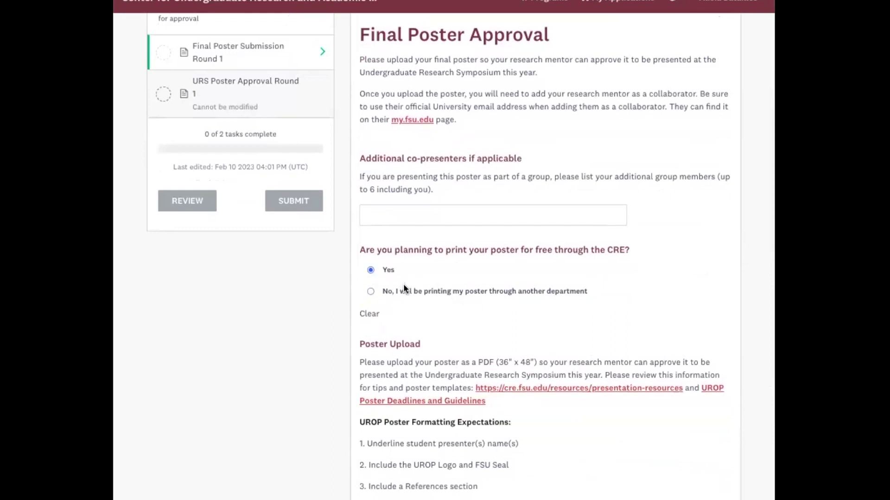
scroll(405, 285, "down", 4)
scroll(411, 279, "down", 1)
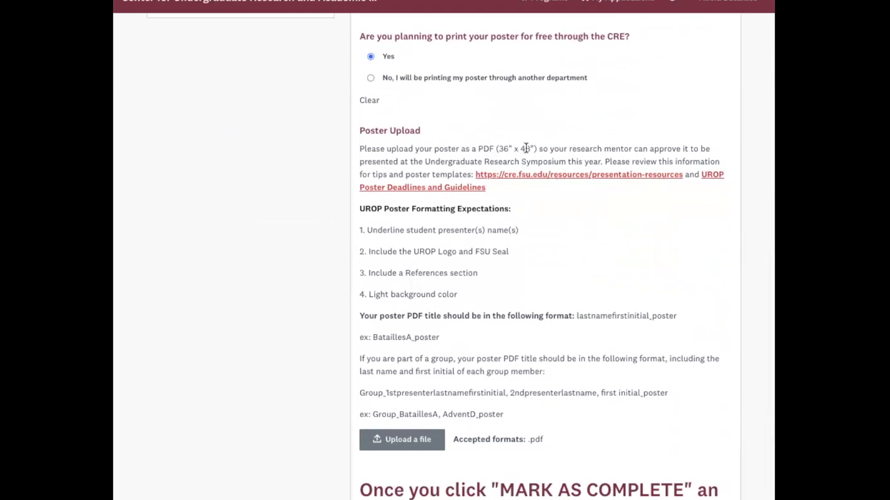
left_click_drag(366, 230, 527, 232)
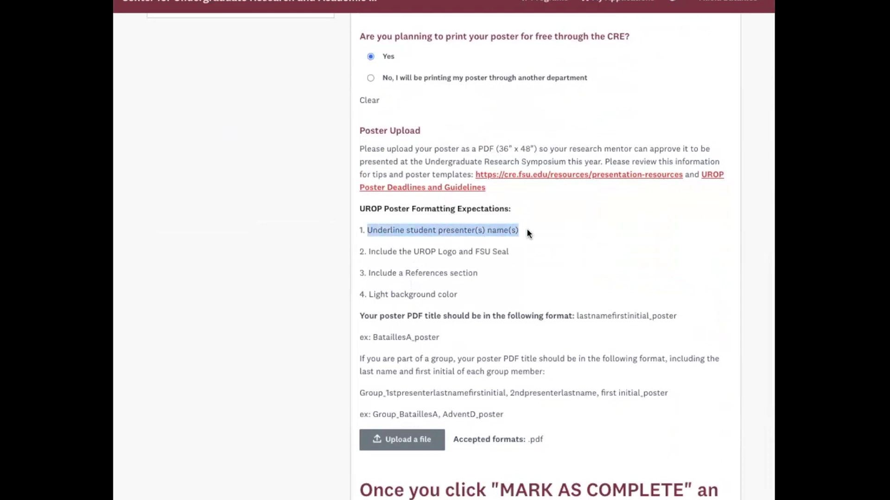
left_click(527, 232)
left_click_drag(364, 252, 513, 256)
left_click_drag(367, 271, 473, 271)
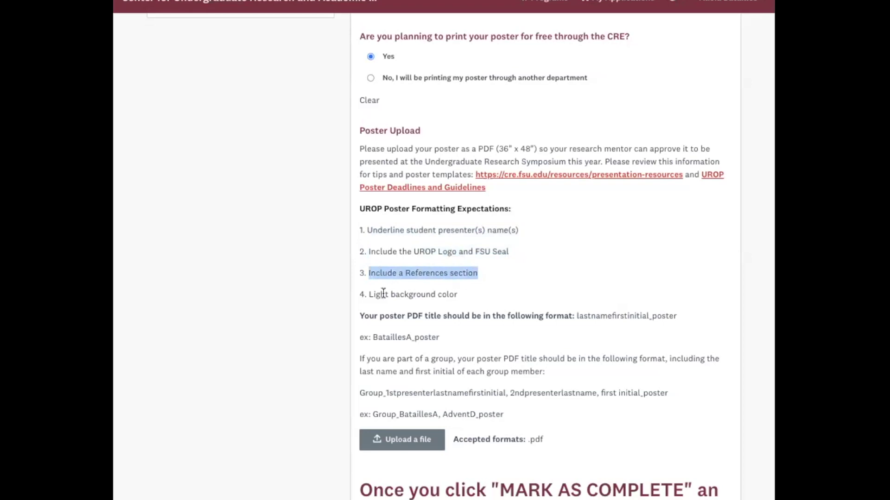
left_click_drag(368, 295, 452, 295)
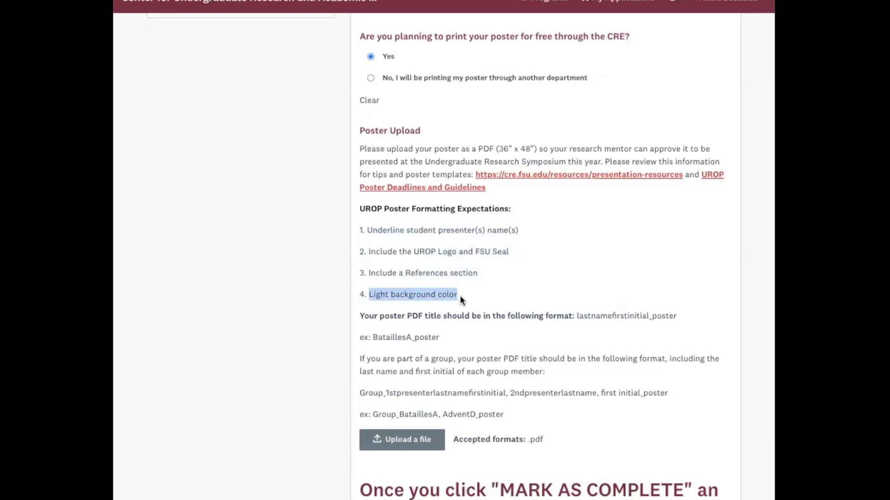
scroll(407, 317, "up", 1)
left_click(404, 334)
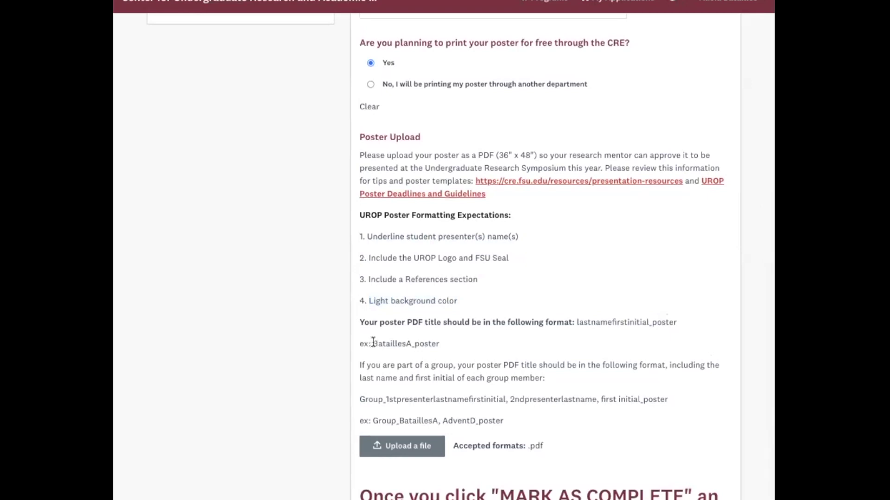
left_click_drag(371, 344, 443, 345)
left_click(414, 350)
Upload BataillesA_poster.pdf as the poster file for Final Poster Submission Round 1
left_click(401, 447)
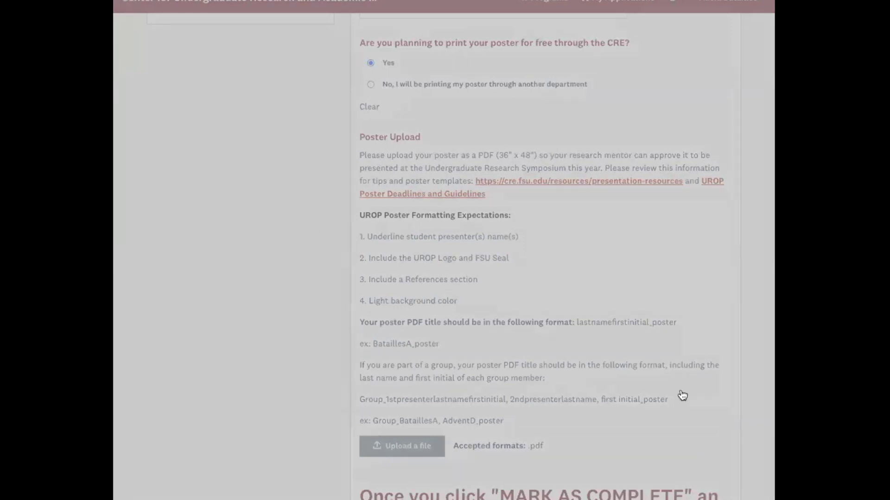
key("Return")
scroll(596, 385, "down", 3)
scroll(596, 385, "down", 3)
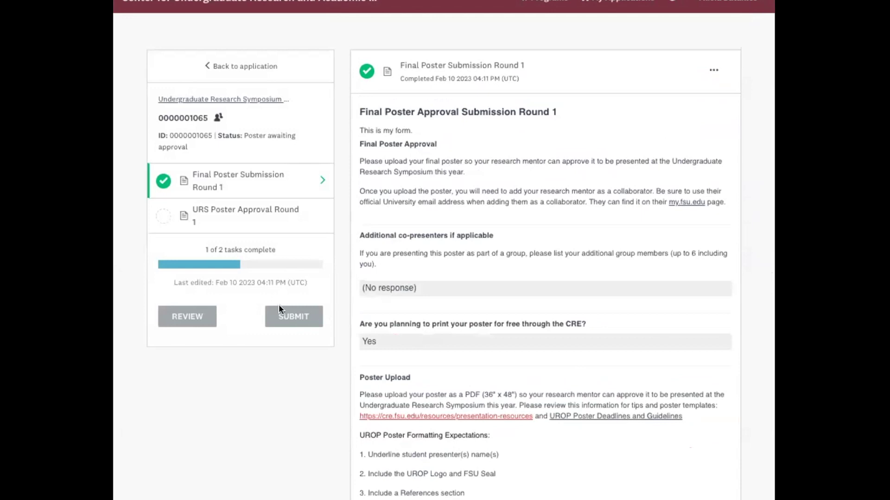
Go back from the poster submission task to the application overview
left_click(245, 68)
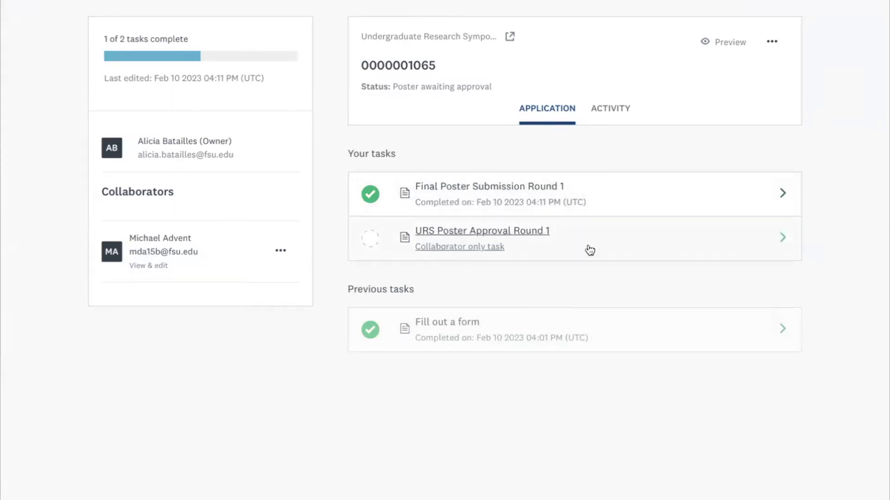
left_click(474, 195)
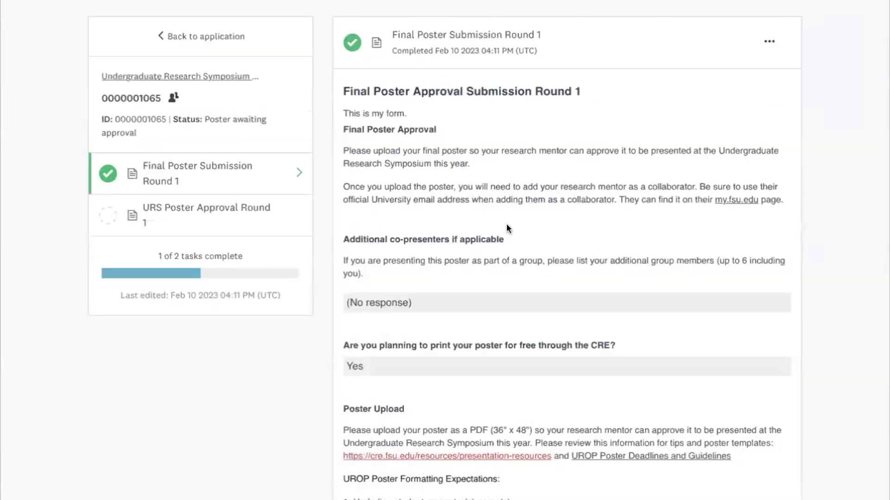
scroll(533, 248, "down", 3)
scroll(533, 250, "down", 5)
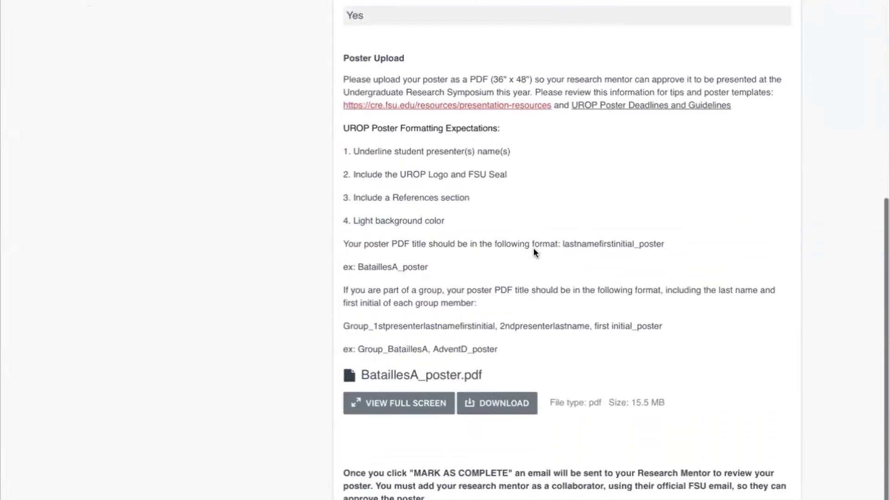
left_click(412, 412)
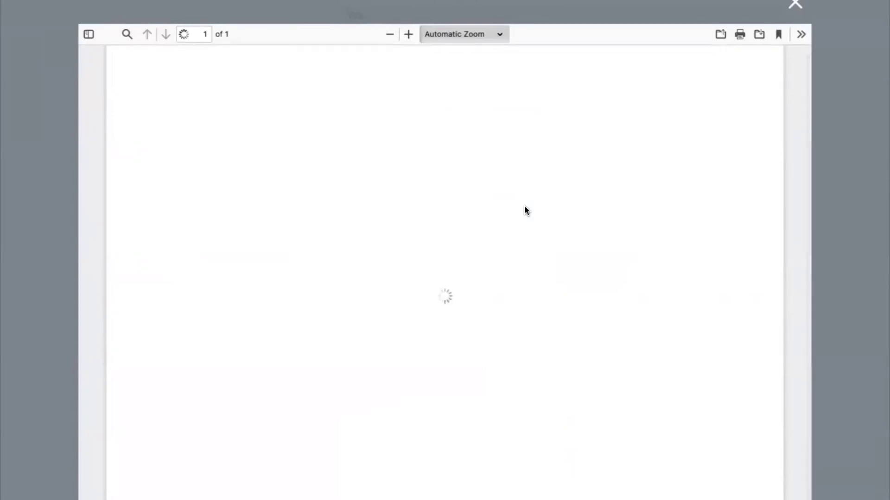
scroll(401, 209, "up", 1)
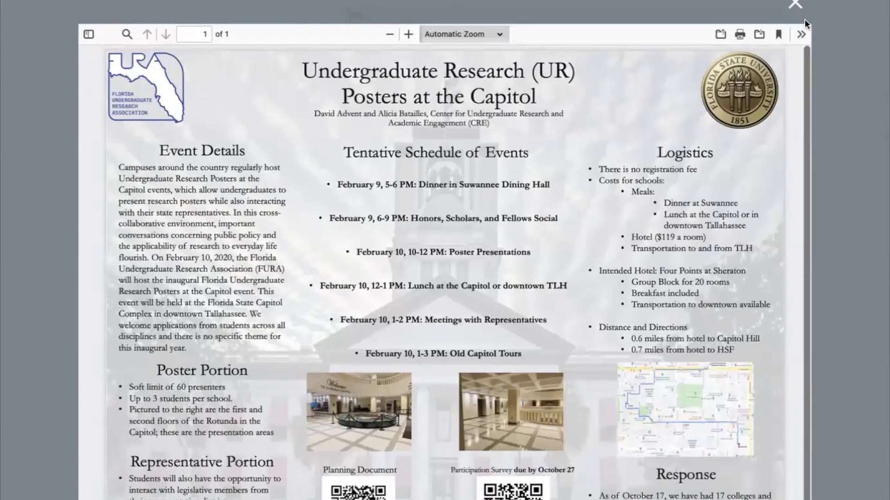
left_click(795, 3)
scroll(525, 55, "up", 10)
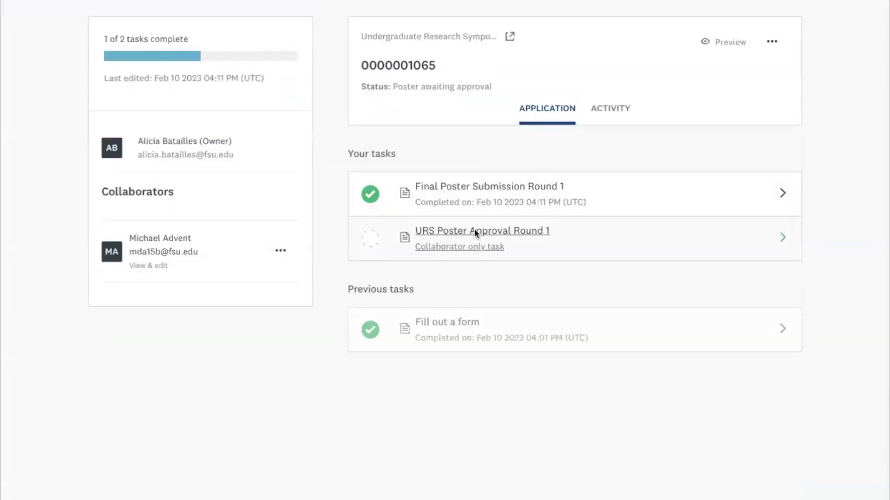
Open URS Poster Approval Round 1, choose 'No, but can be with edits', and focus the edits box
left_click(475, 231)
scroll(475, 232, "down", 2)
scroll(476, 233, "down", 2)
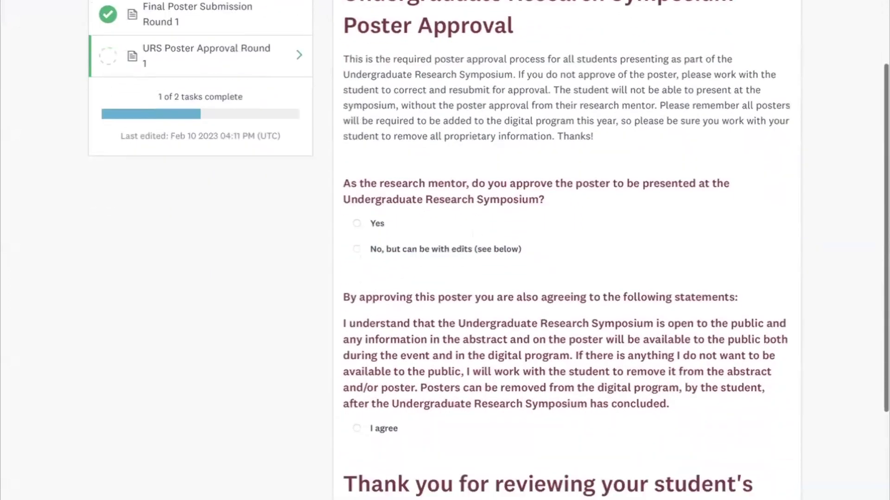
scroll(422, 208, "down", 1)
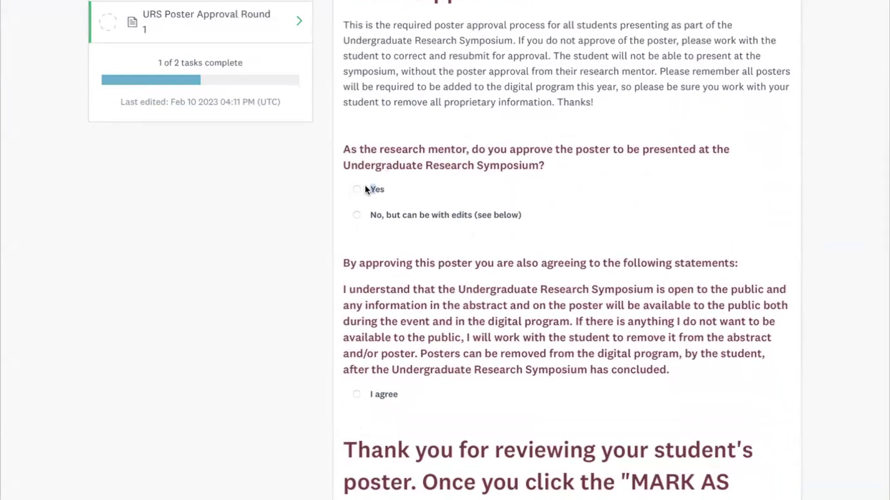
left_click(357, 216)
scroll(612, 216, "down", 3)
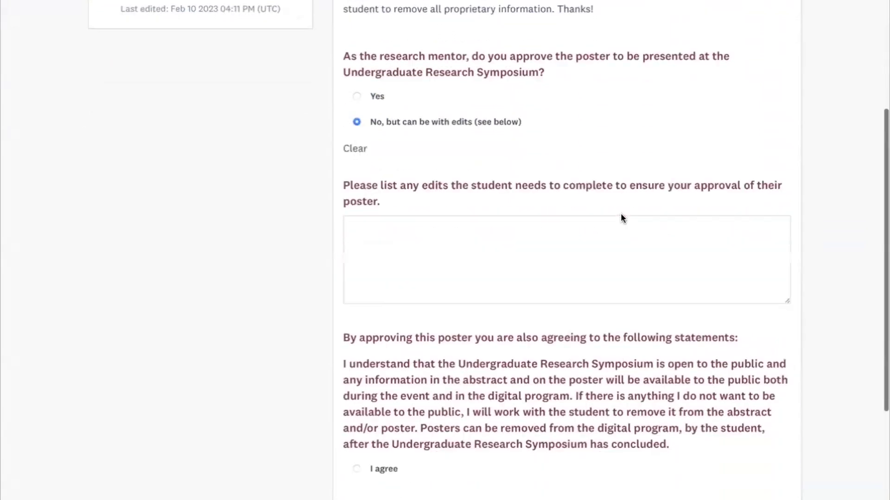
left_click(532, 159)
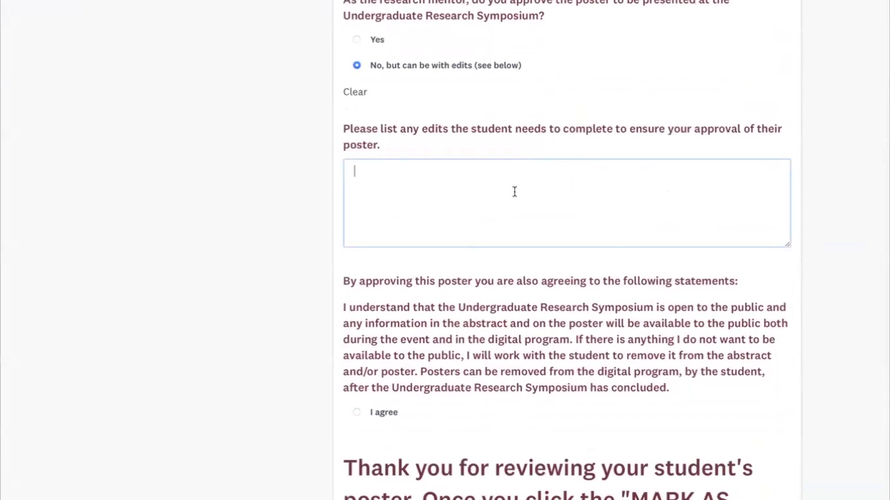
scroll(337, 290, "up", 1)
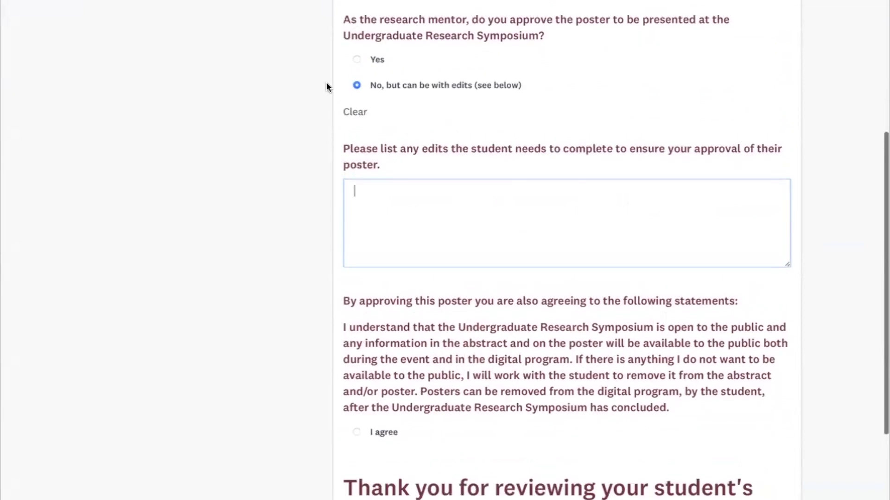
Answer Yes to poster approval and choose I agree on the public-availability statement
left_click(356, 61)
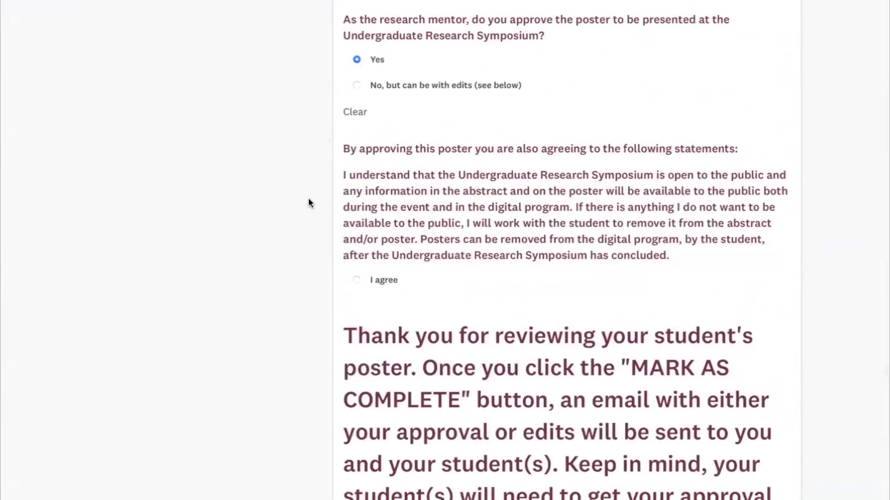
scroll(309, 275, "down", 1)
scroll(309, 274, "down", 1)
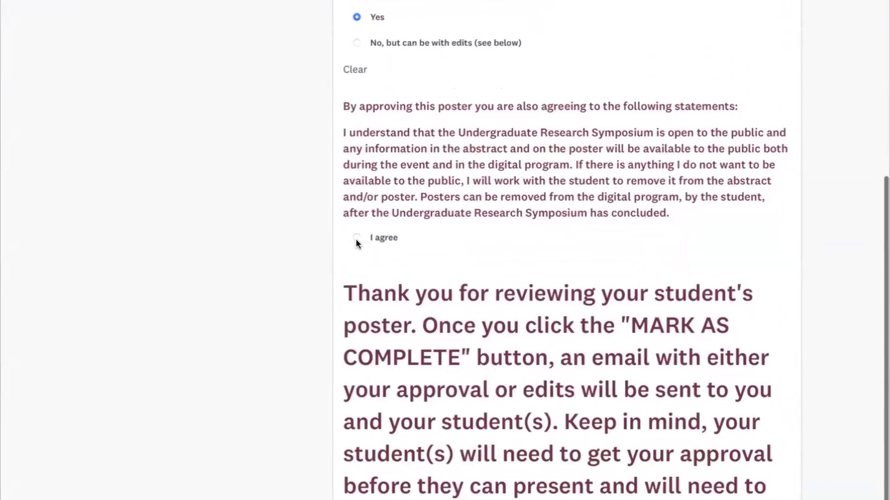
left_click(357, 238)
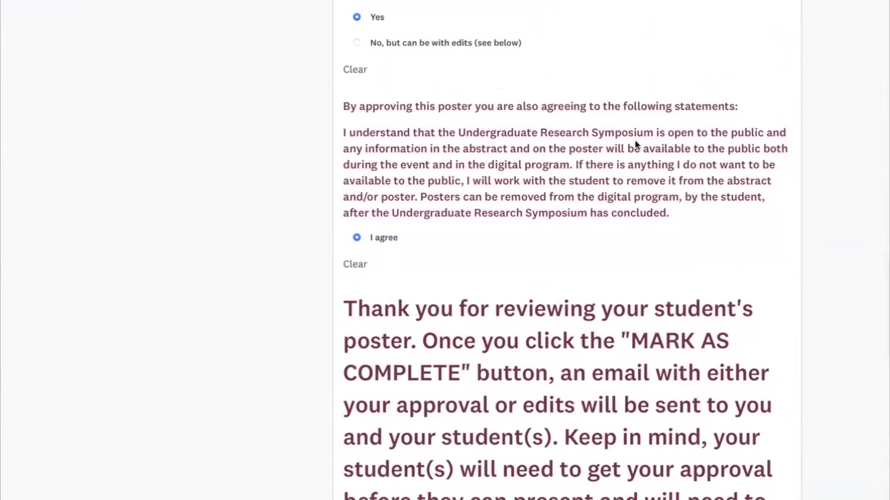
left_click_drag(601, 149, 571, 167)
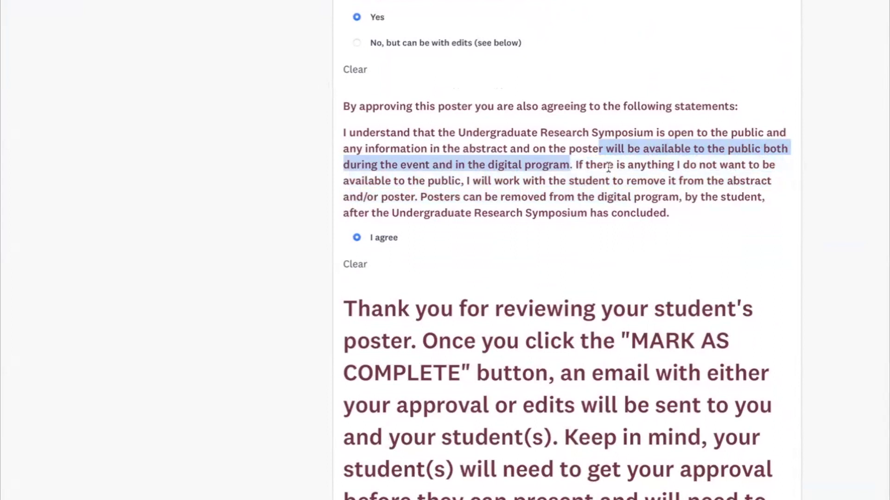
left_click_drag(461, 180, 418, 200)
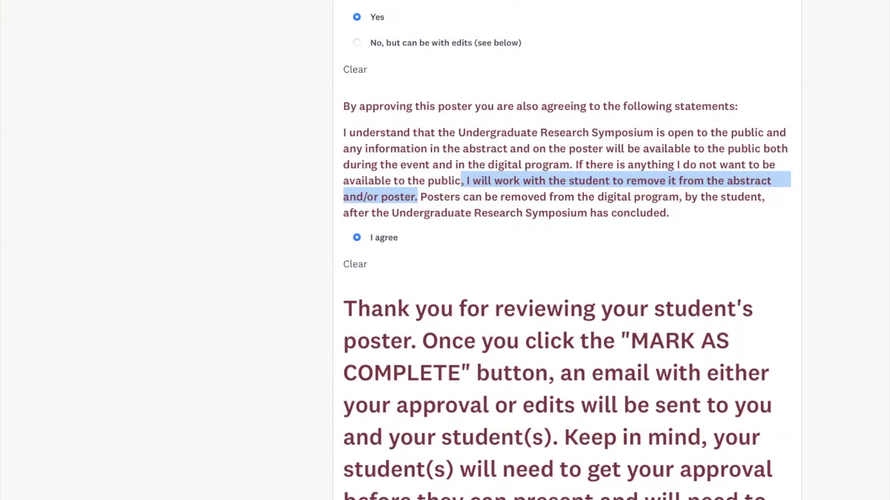
left_click(687, 347)
scroll(685, 347, "down", 3)
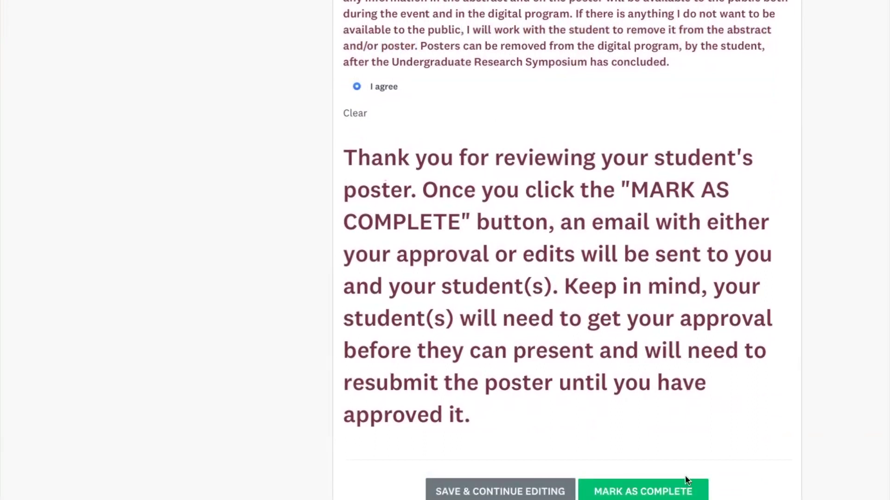
Mark the URS Poster Approval Round 1 form as complete
left_click(685, 497)
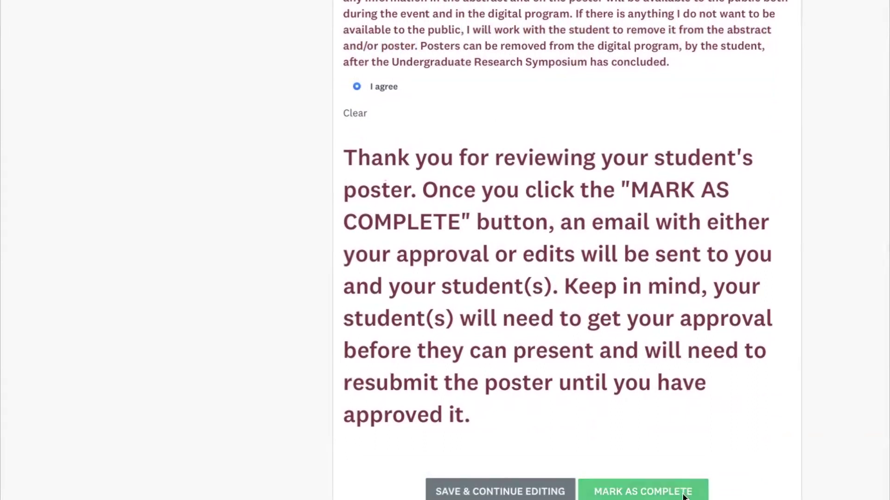